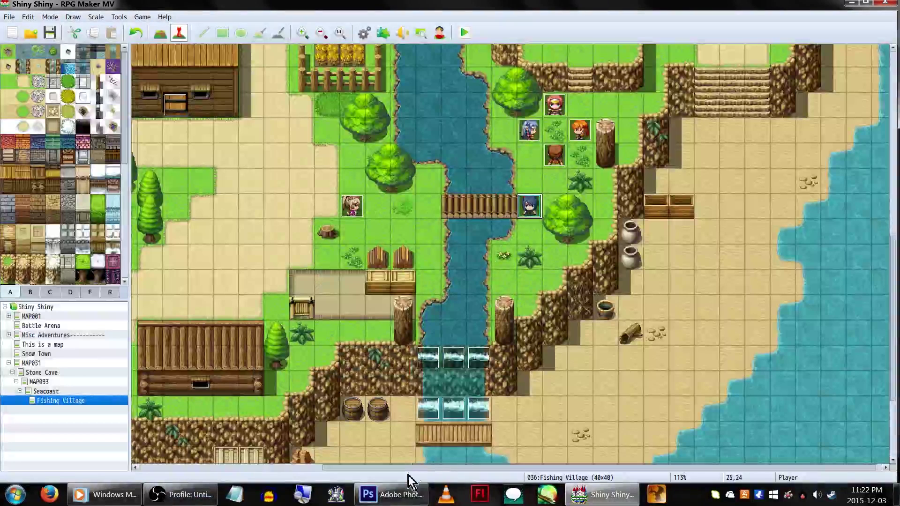
Switch to Photoshop and create a new 1000 × 563 pixel document with a transparent background.
{"action": "left_click", "coordinate": [407, 503]}
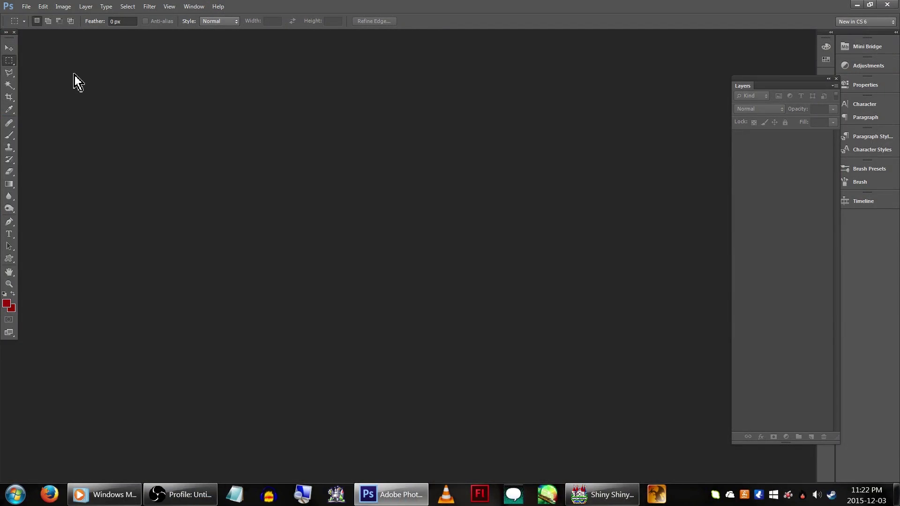
{"action": "left_click", "coordinate": [27, 6]}
{"action": "left_click", "coordinate": [31, 15]}
{"action": "double_click", "coordinate": [424, 171]}
{"action": "type", "text": "1000"}
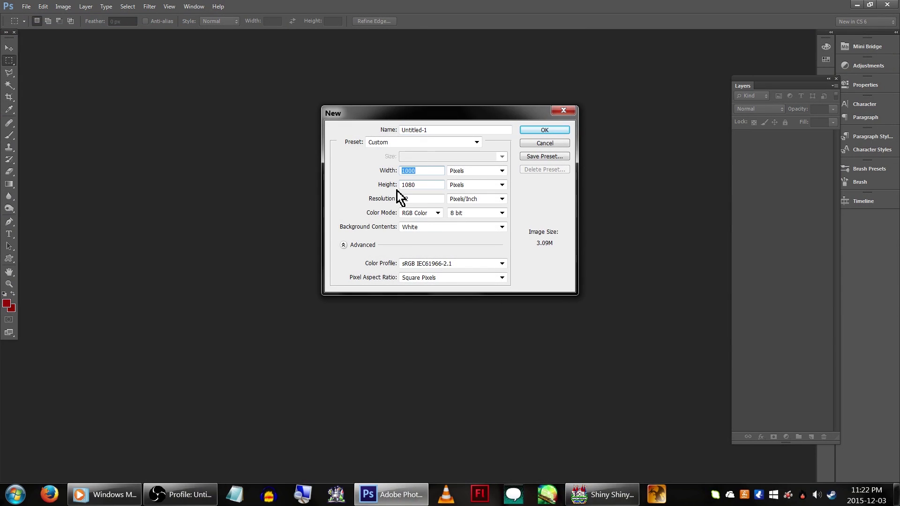
{"action": "type", "text": "563"}
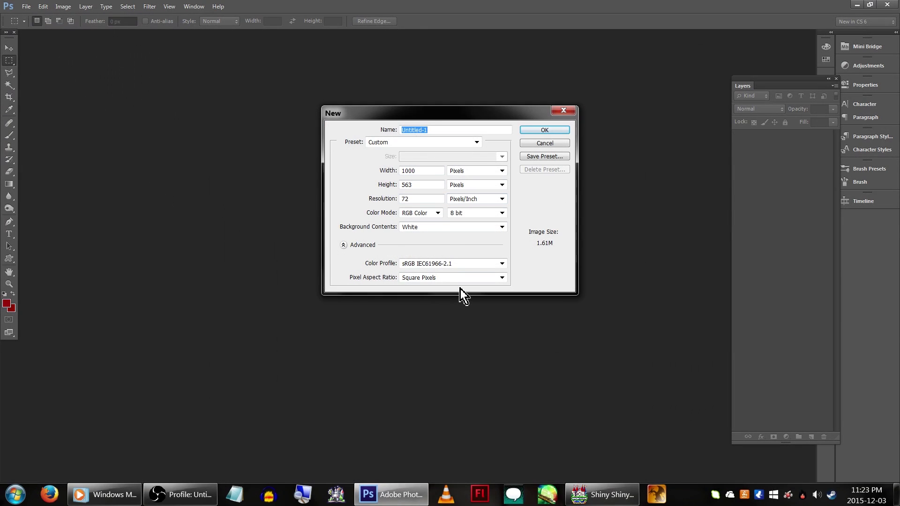
{"action": "left_click", "coordinate": [449, 226]}
{"action": "left_click", "coordinate": [457, 258]}
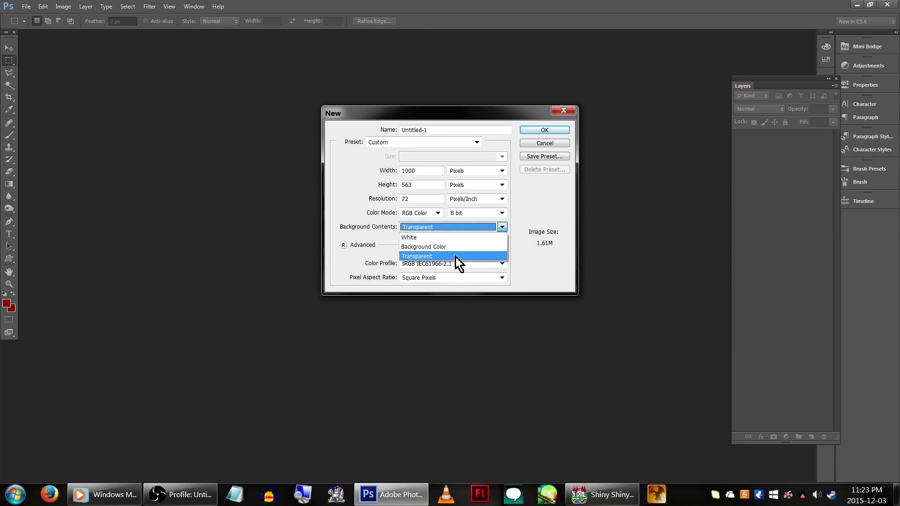
{"action": "left_click", "coordinate": [546, 131]}
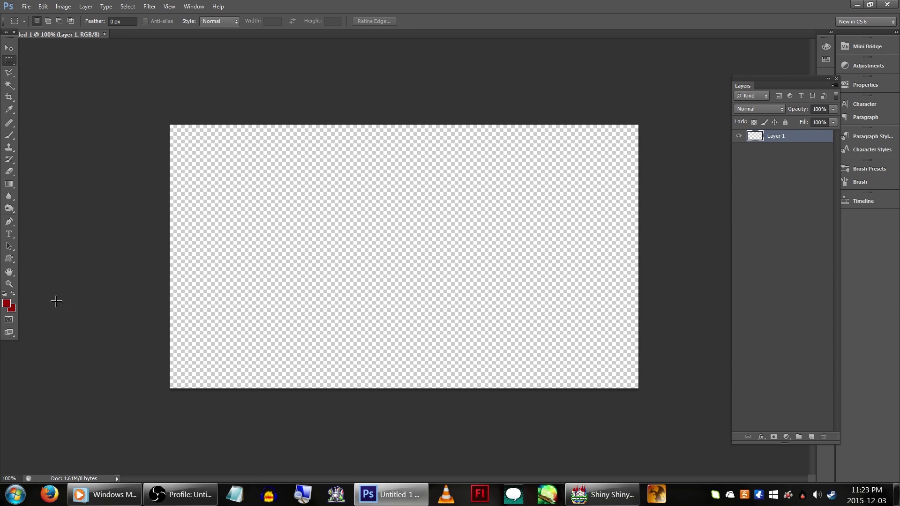
Activate the Gradient tool with the foreground-to-transparent gradient preset.
{"action": "left_click", "coordinate": [10, 185]}
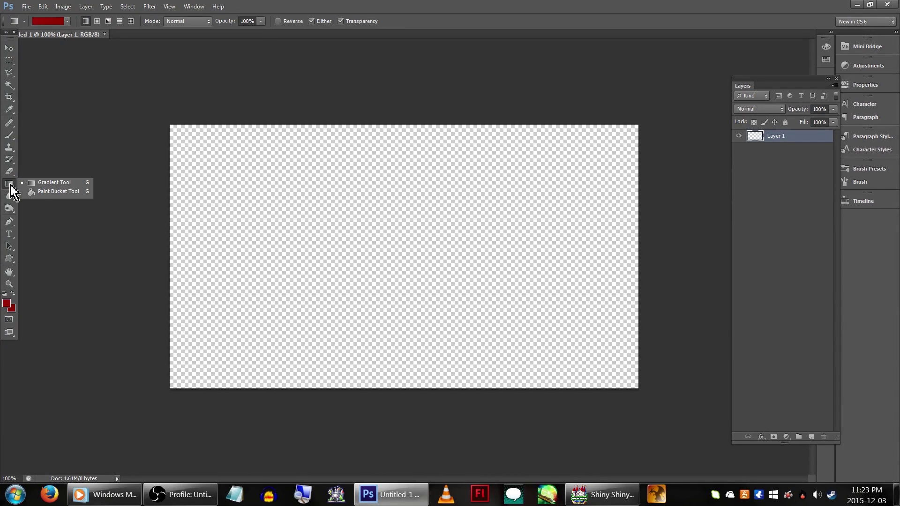
{"action": "left_click", "coordinate": [44, 181]}
{"action": "right_click", "coordinate": [206, 181]}
{"action": "left_click", "coordinate": [234, 193]}
Set the foreground colour to yellow fff000 and draw fading gradients from the canvas's top edge and upper-left corner.
{"action": "left_click", "coordinate": [9, 304]}
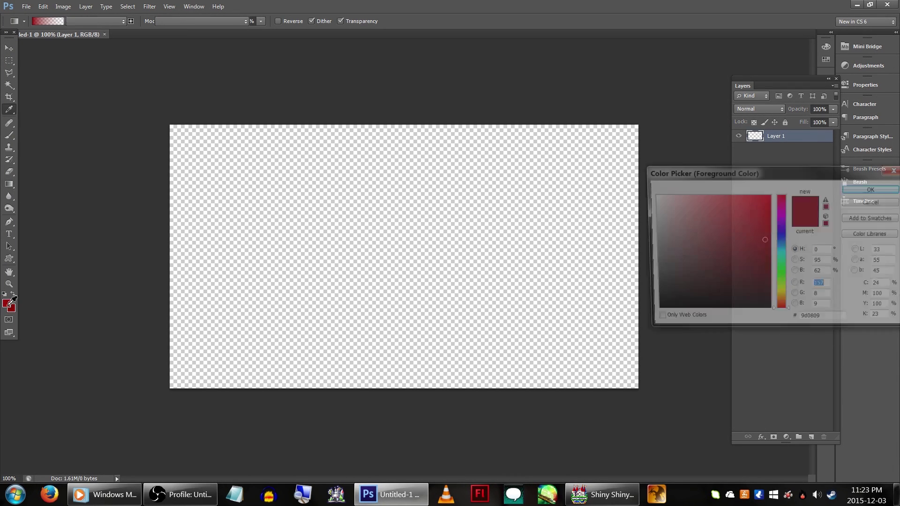
{"action": "left_click", "coordinate": [783, 291]}
{"action": "left_click_drag", "start_coordinate": [734, 309], "coordinate": [774, 193]}
{"action": "left_click_drag", "start_coordinate": [783, 302], "coordinate": [783, 295]}
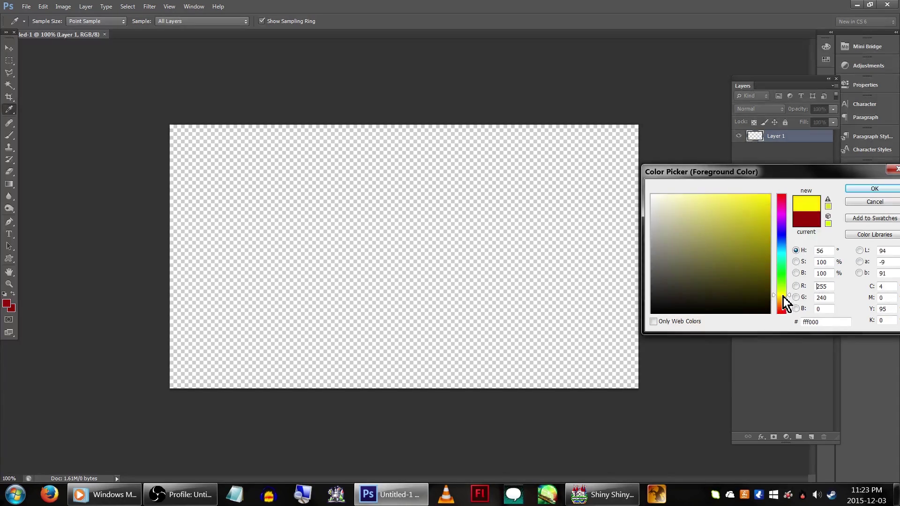
{"action": "left_click", "coordinate": [863, 189]}
{"action": "left_click_drag", "start_coordinate": [394, 77], "coordinate": [392, 208]}
{"action": "left_click_drag", "start_coordinate": [72, 70], "coordinate": [336, 264]}
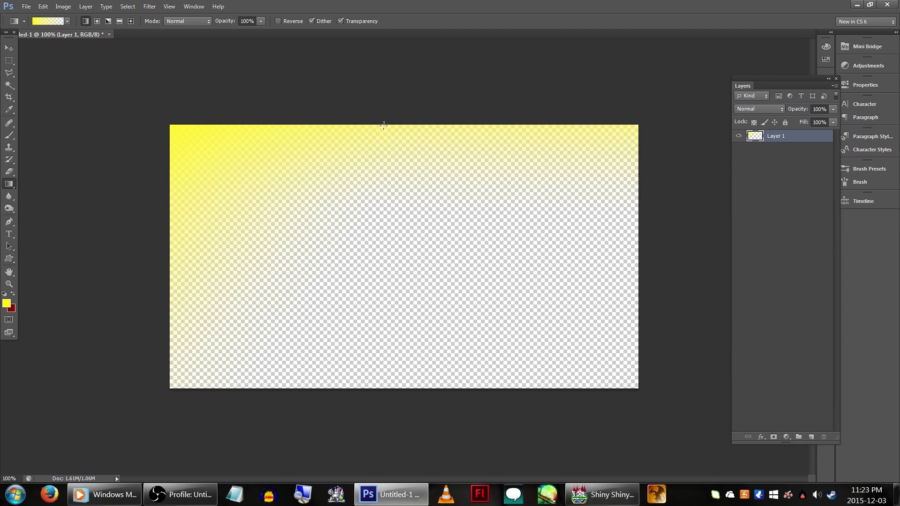
Save the image as a PNG named Sun Overlay - 1 in the project's img/pictures folder.
{"action": "left_click", "coordinate": [26, 7]}
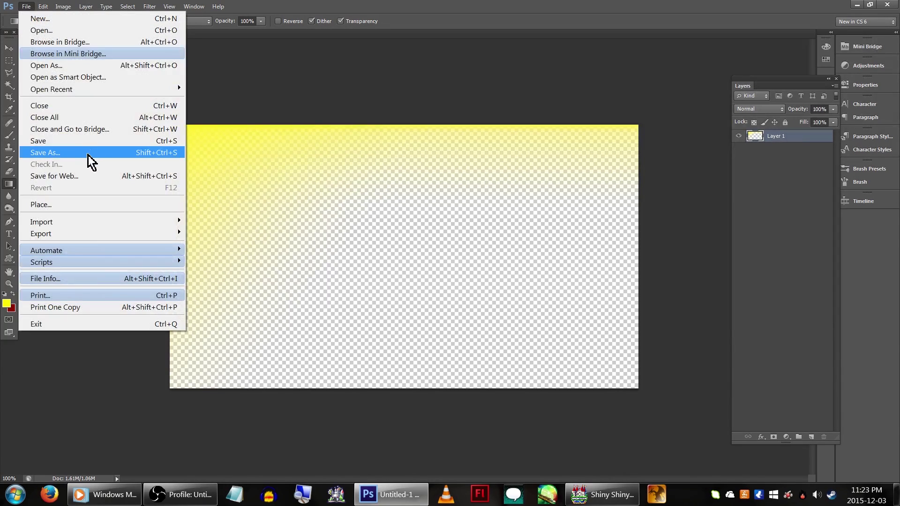
{"action": "left_click", "coordinate": [146, 152]}
{"action": "left_click", "coordinate": [518, 91]}
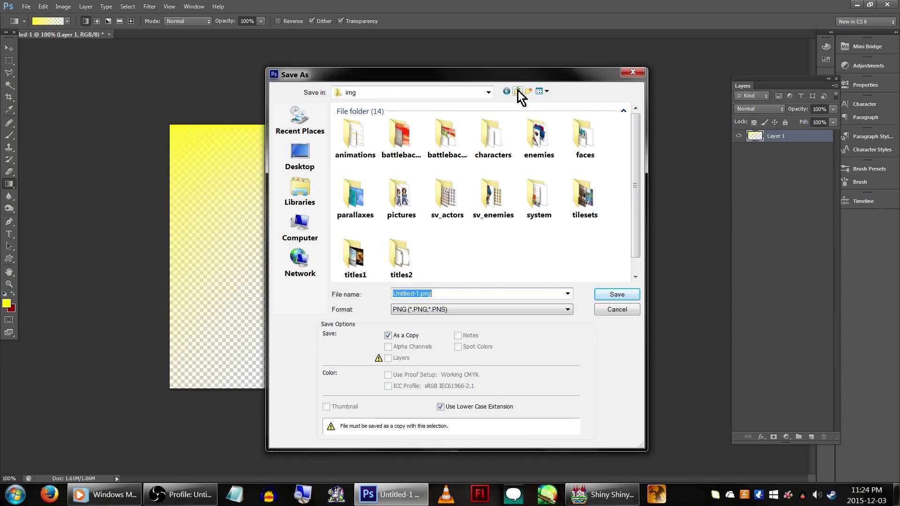
{"action": "double_click", "coordinate": [401, 196]}
{"action": "left_click", "coordinate": [450, 309]}
{"action": "left_click", "coordinate": [521, 438]}
{"action": "type", "text": "Sun Overlay - 1"}
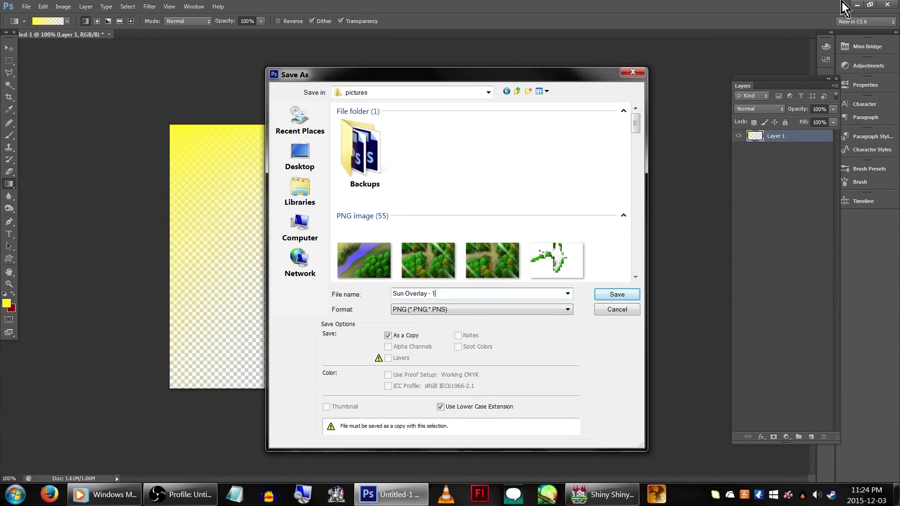
{"action": "key", "text": "Return"}
Switch to RPG Maker MV and create a Parallel-trigger event on the Fishing Village map that shows Sun Overlay - 1 with Additive blending.
{"action": "left_click", "coordinate": [603, 495]}
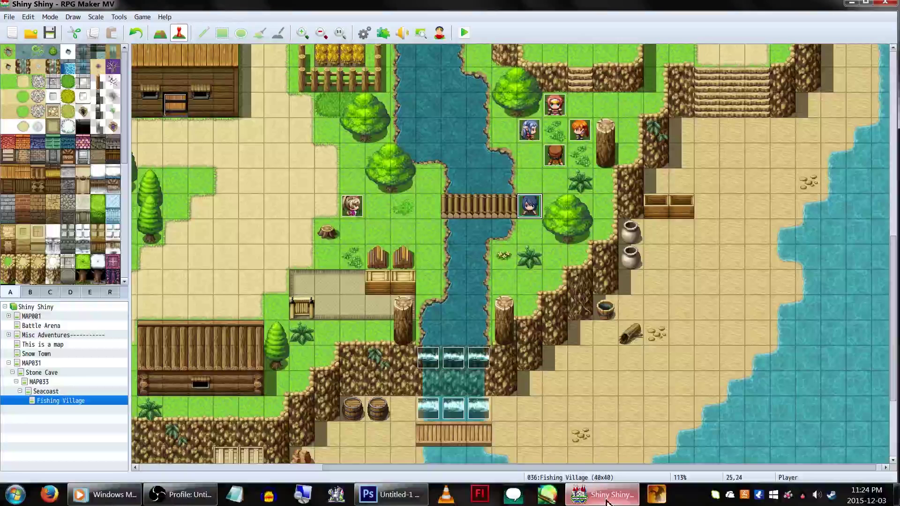
{"action": "double_click", "coordinate": [462, 203]}
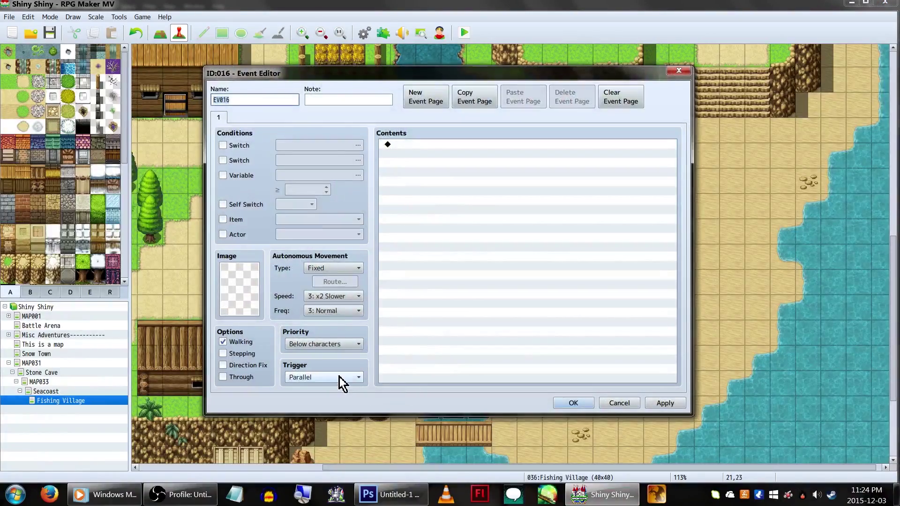
{"action": "double_click", "coordinate": [453, 201]}
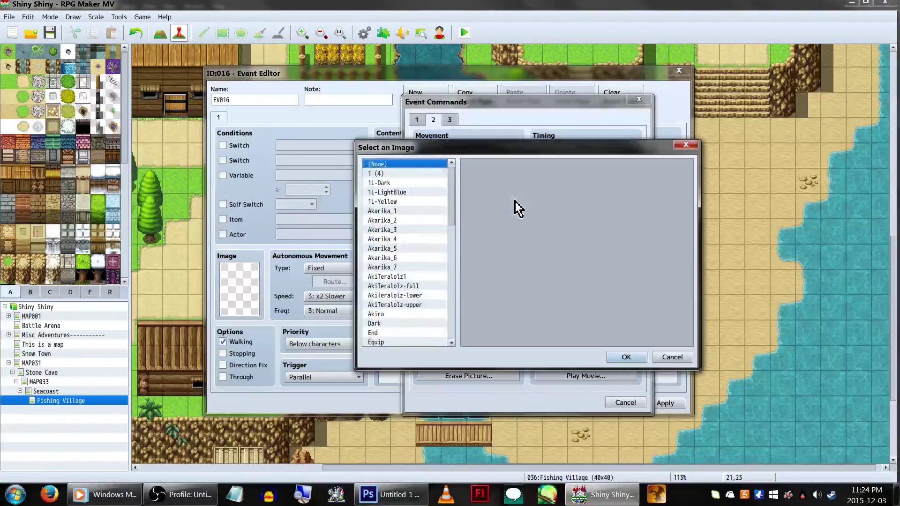
{"action": "left_click_drag", "start_coordinate": [453, 194], "coordinate": [453, 282]}
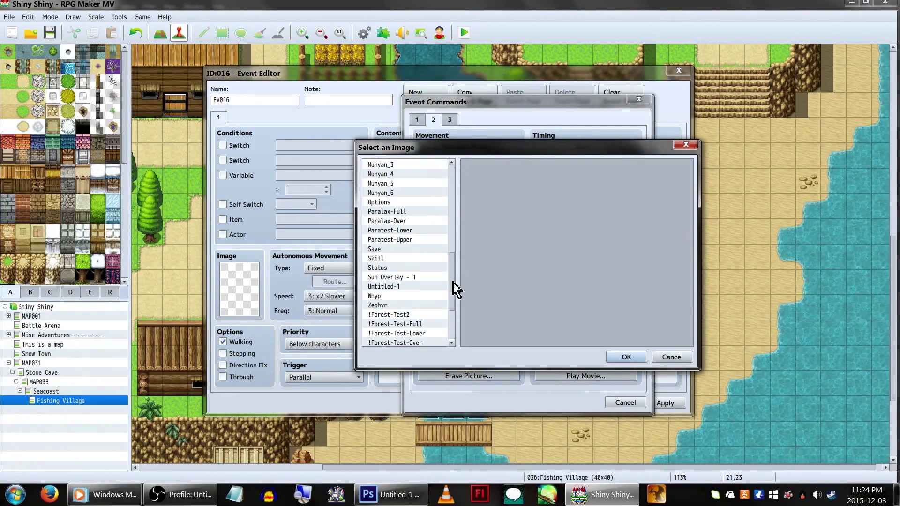
{"action": "double_click", "coordinate": [429, 279]}
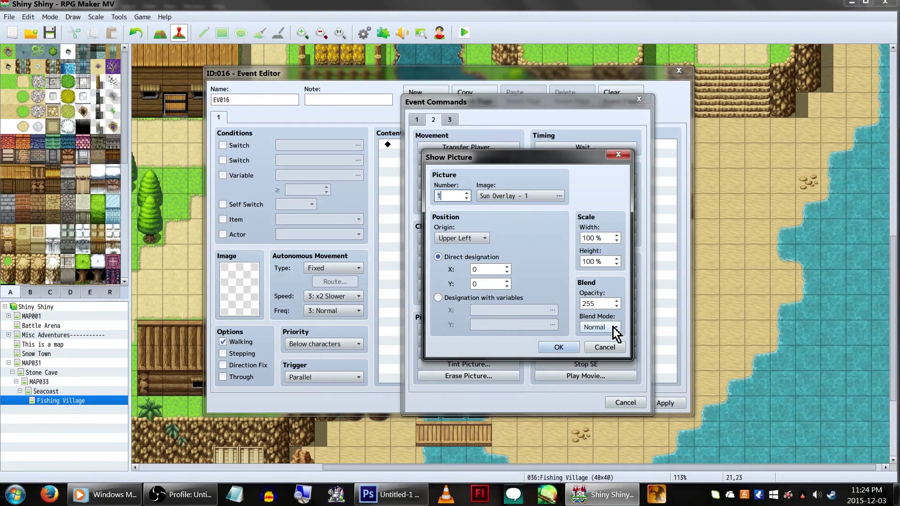
{"action": "left_click", "coordinate": [559, 345]}
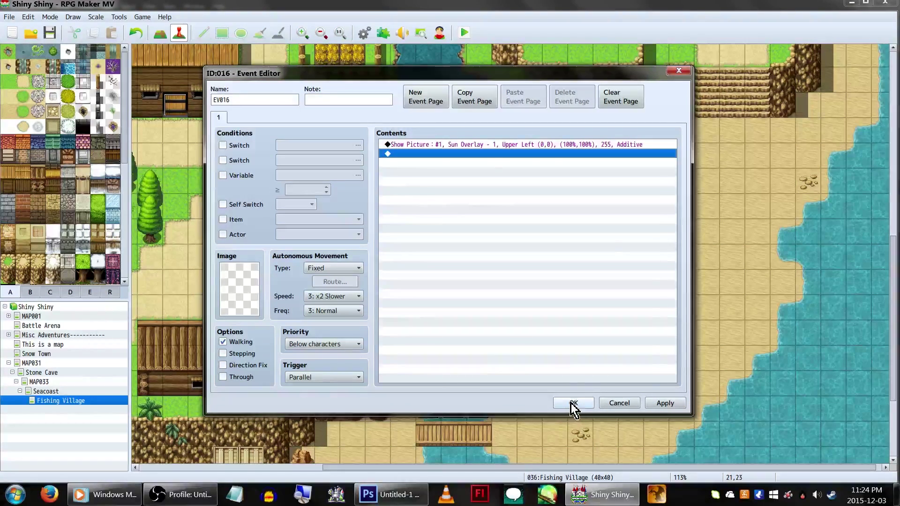
Add an Erase Event command after the Show Picture command and save the event.
{"action": "double_click", "coordinate": [445, 154]}
{"action": "left_click", "coordinate": [479, 297]}
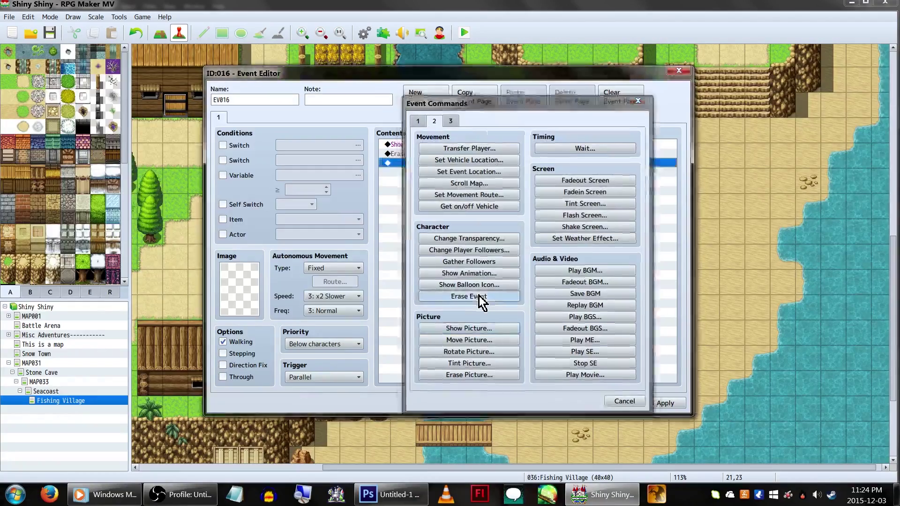
{"action": "left_click", "coordinate": [583, 403]}
Playtest the game and walk the party west across the bridge through the village to examine the sun overlay.
{"action": "key", "text": "ctrl+r"}
{"action": "left_click", "coordinate": [410, 264]}
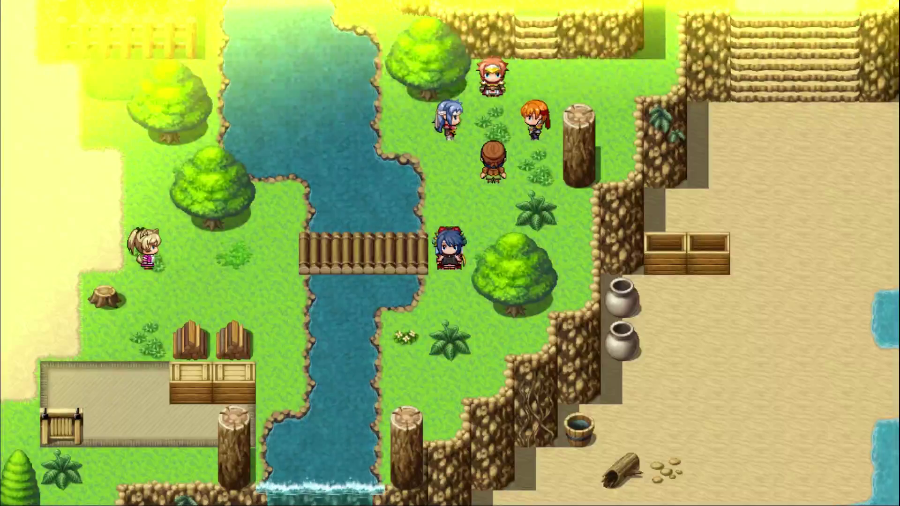
{"action": "key", "text": "Left"}
{"action": "key", "text": "Left"}
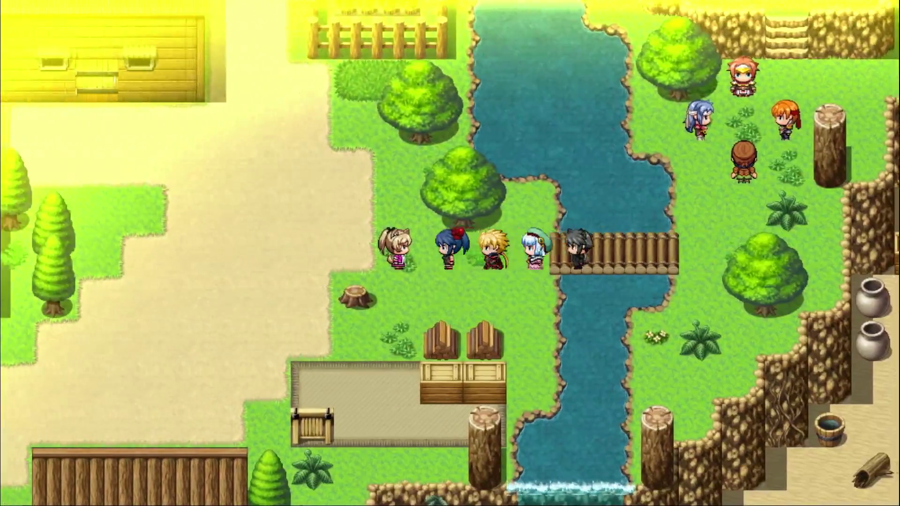
{"action": "key", "text": "Down"}
{"action": "key", "text": "Left"}
{"action": "key", "text": "Down"}
{"action": "key", "text": "Left"}
{"action": "key", "text": "Up"}
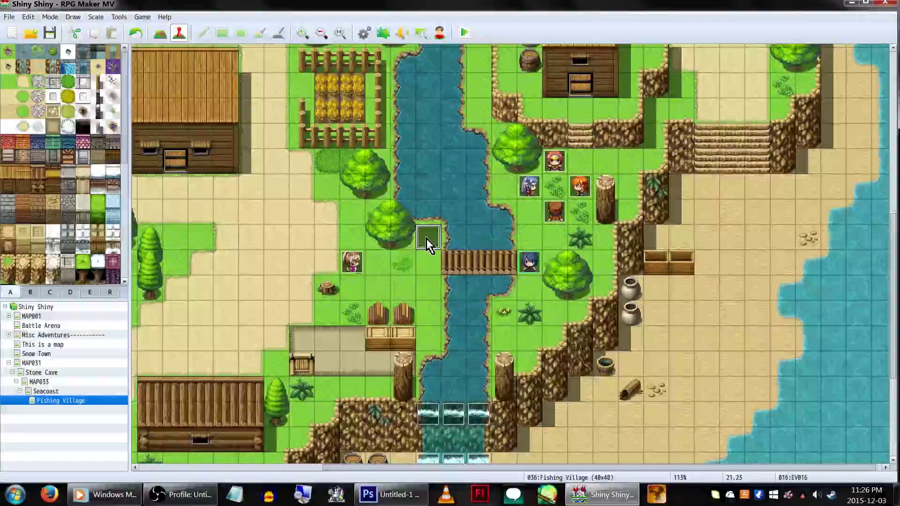
Set the opacity of the event's Sun Overlay - 1 picture to 180.
{"action": "double_click", "coordinate": [426, 238]}
{"action": "double_click", "coordinate": [516, 145]}
{"action": "double_click", "coordinate": [603, 304]}
{"action": "type", "text": "180"}
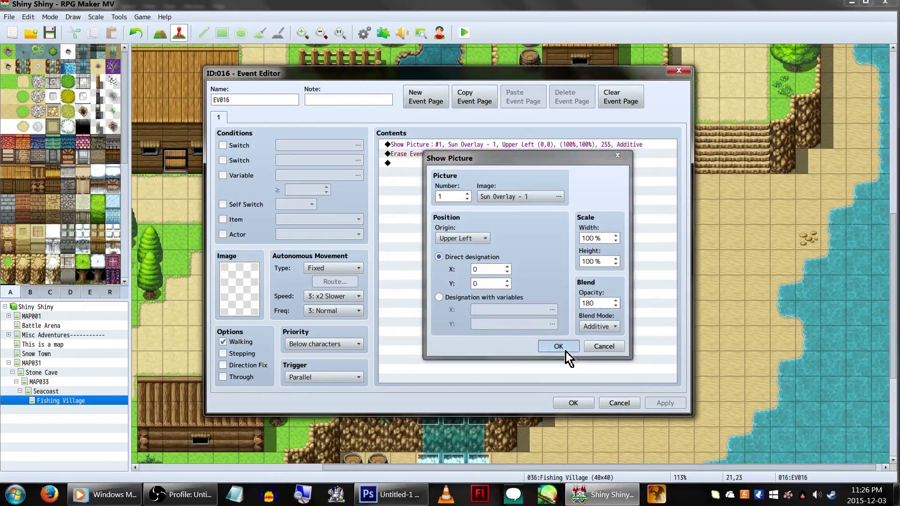
{"action": "left_click", "coordinate": [566, 351]}
{"action": "left_click", "coordinate": [577, 403]}
Switch to Photoshop and add a new layer above the yellow gradient layer.
{"action": "key", "text": "alt+Tab"}
{"action": "left_click", "coordinate": [94, 6]}
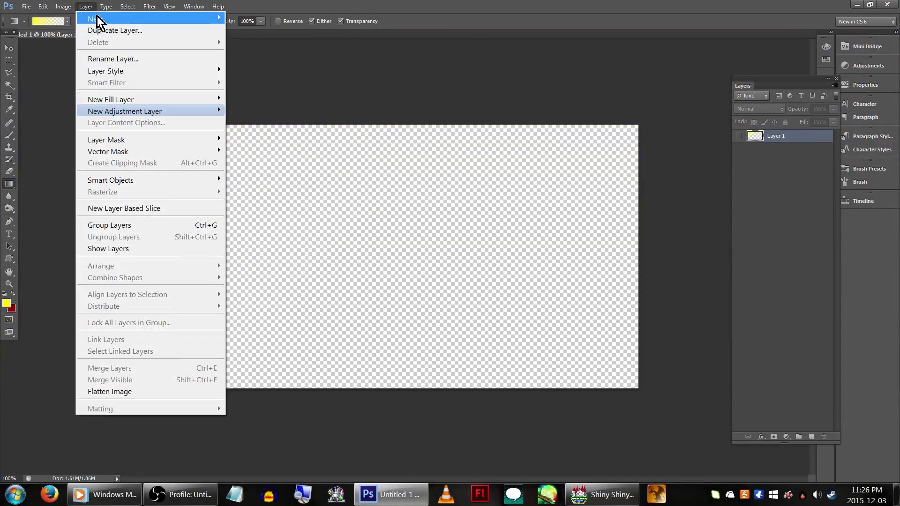
{"action": "mouse_move", "coordinate": [96, 17]}
{"action": "left_click", "coordinate": [239, 18]}
{"action": "key", "text": "Return"}
Set the foreground colour to black.
{"action": "left_click", "coordinate": [9, 135]}
{"action": "left_click", "coordinate": [8, 304]}
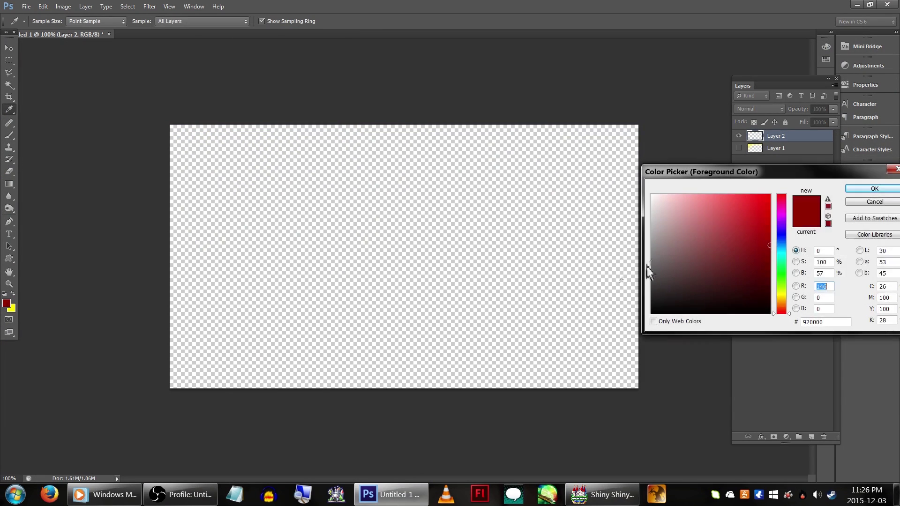
{"action": "left_click", "coordinate": [652, 313]}
{"action": "left_click", "coordinate": [874, 189]}
Draw black fading gradients on Layer 2 inward from the canvas's right edge and lower-right corner, undoing the extra bottom gradient.
{"action": "left_click", "coordinate": [9, 184]}
{"action": "left_click_drag", "start_coordinate": [657, 304], "coordinate": [500, 212]}
{"action": "left_click_drag", "start_coordinate": [656, 402], "coordinate": [483, 234]}
{"action": "left_click_drag", "start_coordinate": [612, 396], "coordinate": [513, 289]}
{"action": "mouse_move", "coordinate": [431, 414]}
{"action": "left_mouse_down"}
{"action": "mouse_move", "coordinate": [420, 286]}
{"action": "mouse_move", "coordinate": [414, 295]}
{"action": "left_mouse_up"}
{"action": "key", "text": "ctrl+z"}
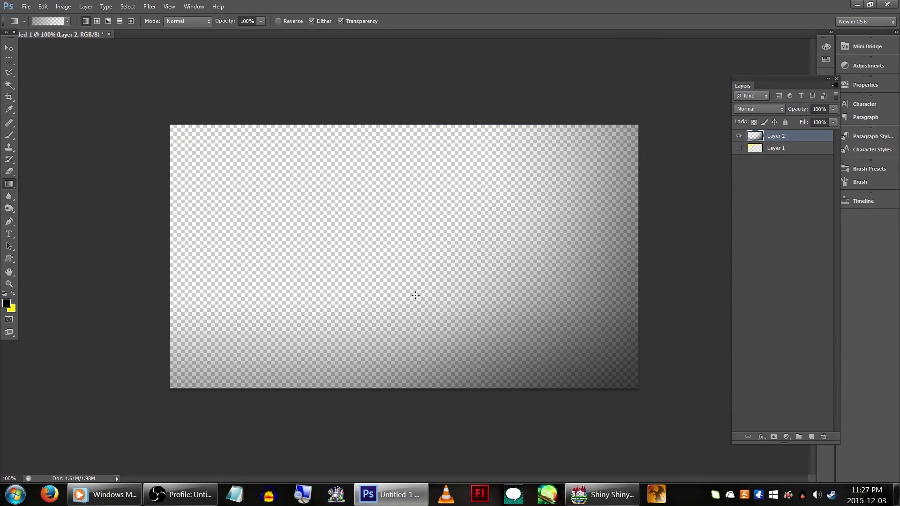
{"action": "left_click_drag", "start_coordinate": [651, 205], "coordinate": [558, 206]}
Lower Layer 2's opacity and add another black gradient from the canvas's lower-left corner.
{"action": "left_click", "coordinate": [834, 109]}
{"action": "left_click_drag", "start_coordinate": [833, 121], "coordinate": [821, 122]}
{"action": "left_click_drag", "start_coordinate": [157, 459], "coordinate": [234, 324]}
Set Layer 2's opacity to 40%.
{"action": "left_click", "coordinate": [833, 109]}
{"action": "left_click_drag", "start_coordinate": [822, 122], "coordinate": [806, 122]}
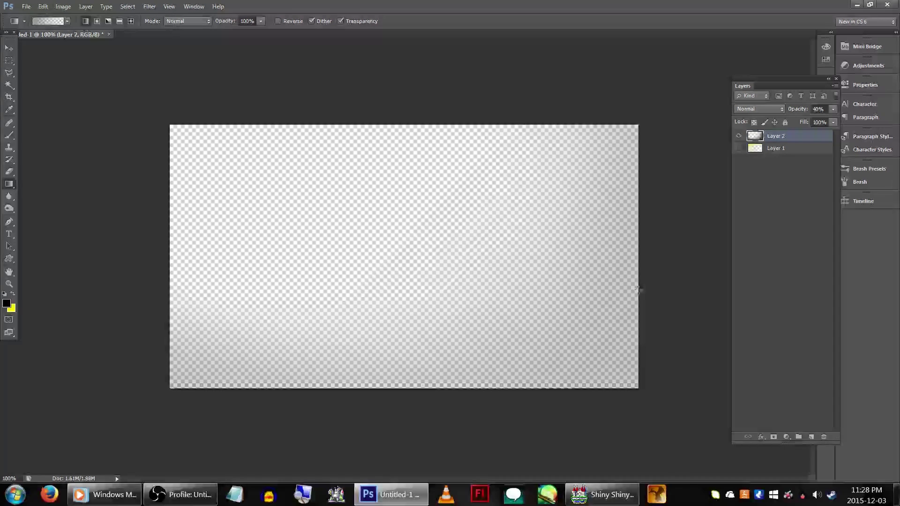
{"action": "left_click", "coordinate": [833, 109]}
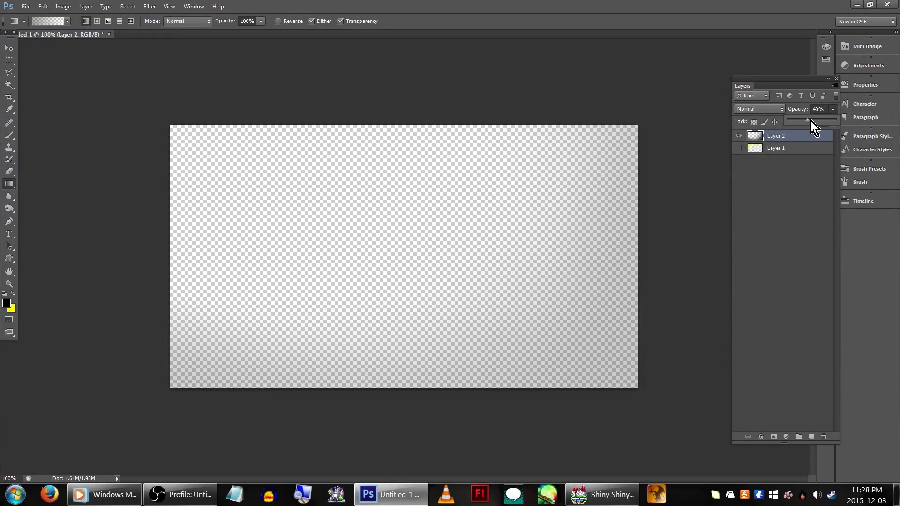
{"action": "left_click_drag", "start_coordinate": [826, 110], "coordinate": [758, 105]}
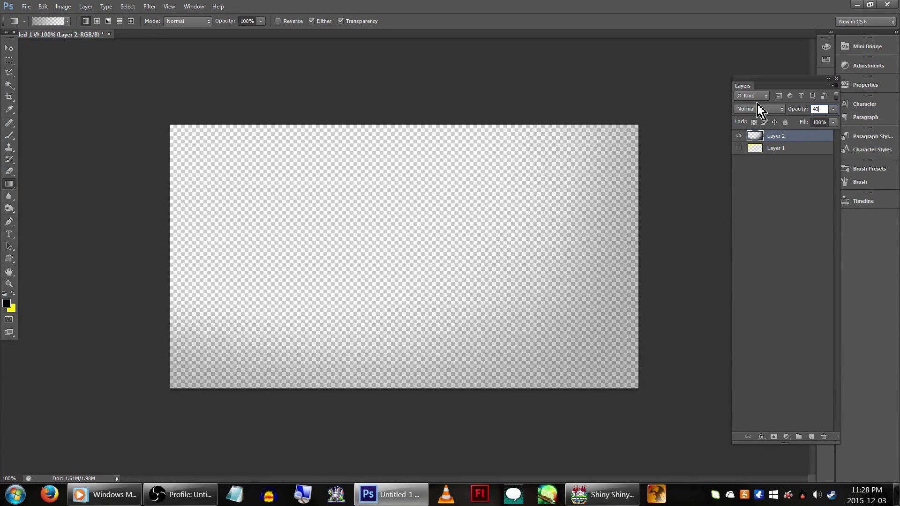
{"action": "type", "text": "40"}
{"action": "key", "text": "Return"}
Save the dark gradient image as a PNG named Dark Overlay in the pictures folder.
{"action": "left_click", "coordinate": [26, 6]}
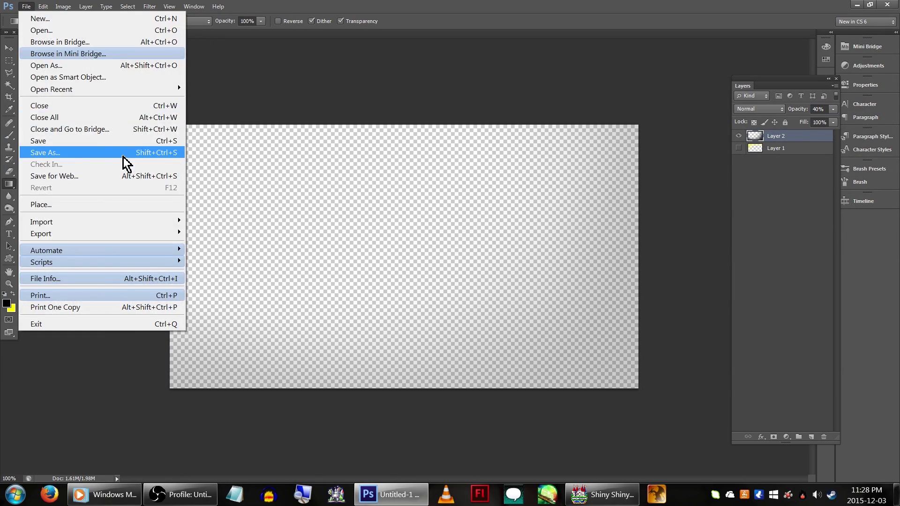
{"action": "left_click", "coordinate": [123, 153]}
{"action": "left_click", "coordinate": [464, 306]}
{"action": "left_click", "coordinate": [474, 440]}
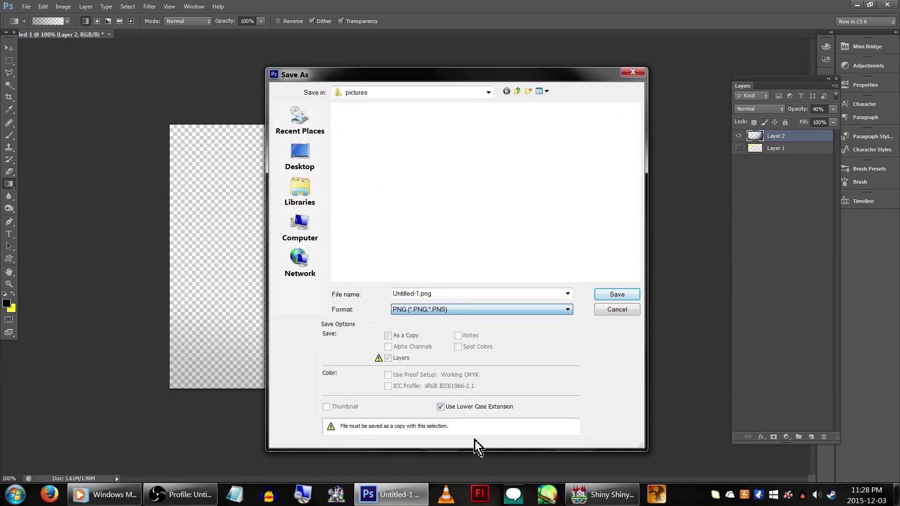
{"action": "left_click", "coordinate": [453, 298]}
{"action": "type", "text": "Dark Overlay"}
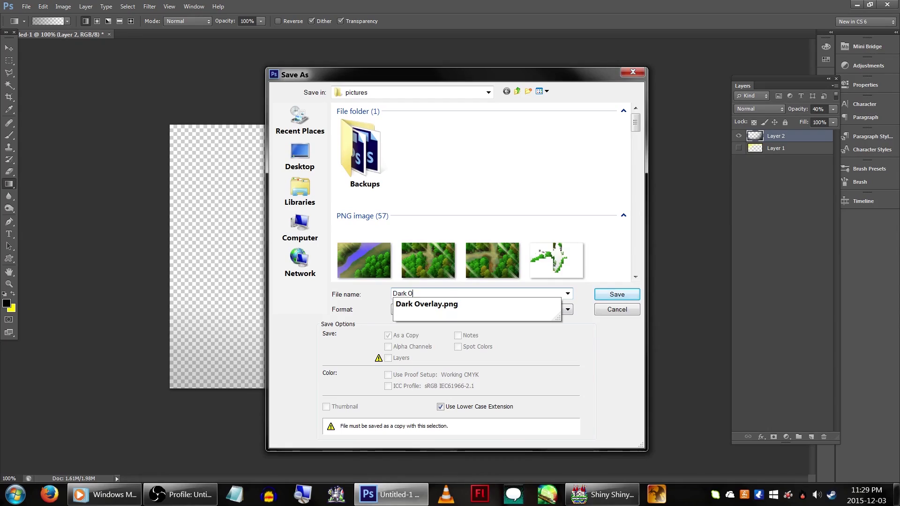
{"action": "key", "text": "Return"}
{"action": "key", "text": "Return"}
Switch to RPG Maker MV and change the picture number of the event's Sun Overlay - 1 command to 2.
{"action": "left_click", "coordinate": [602, 495]}
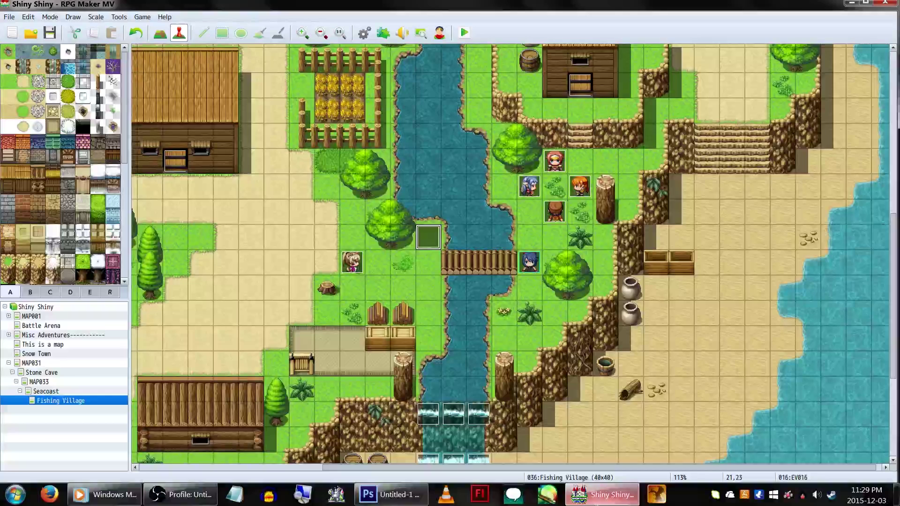
{"action": "double_click", "coordinate": [490, 318]}
{"action": "right_click", "coordinate": [491, 146]}
{"action": "left_click", "coordinate": [506, 164]}
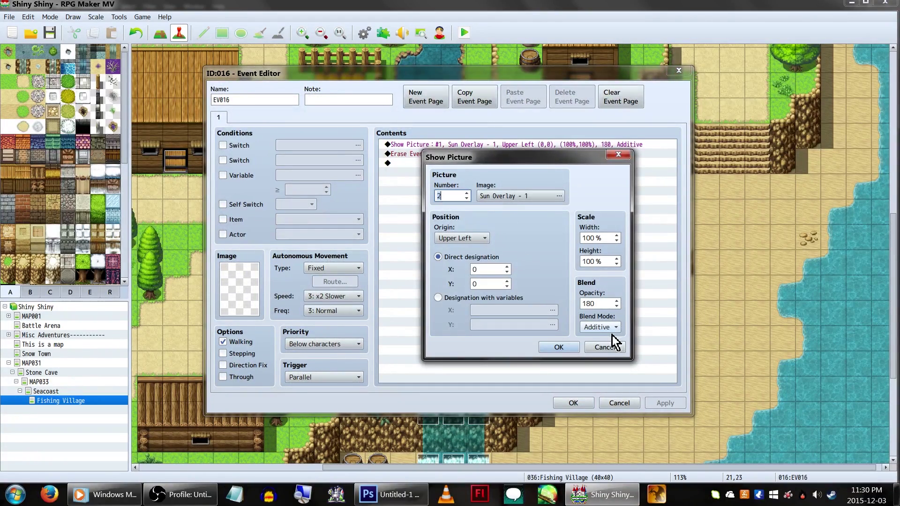
{"action": "left_click", "coordinate": [559, 348]}
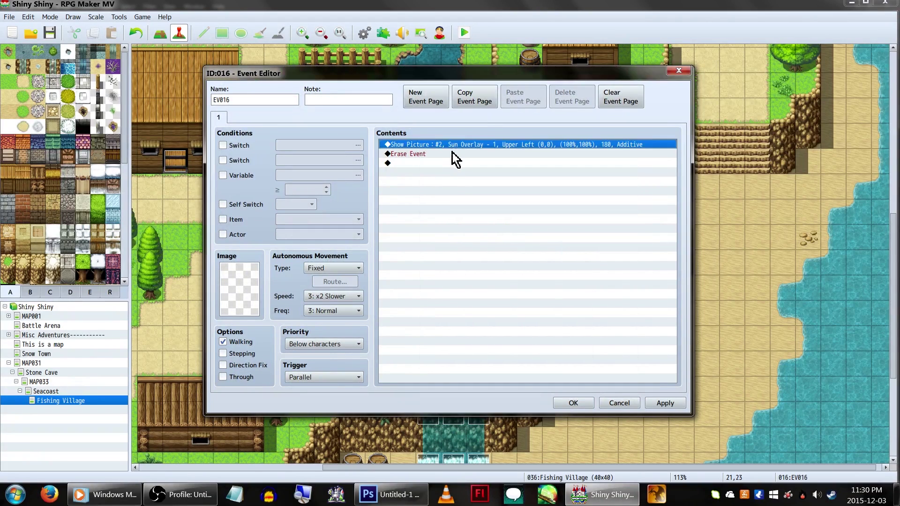
Insert a Show Picture command before Erase Event displaying Dark Overlay as picture 1, and start a playtest.
{"action": "double_click", "coordinate": [453, 153]}
{"action": "key", "text": "Return"}
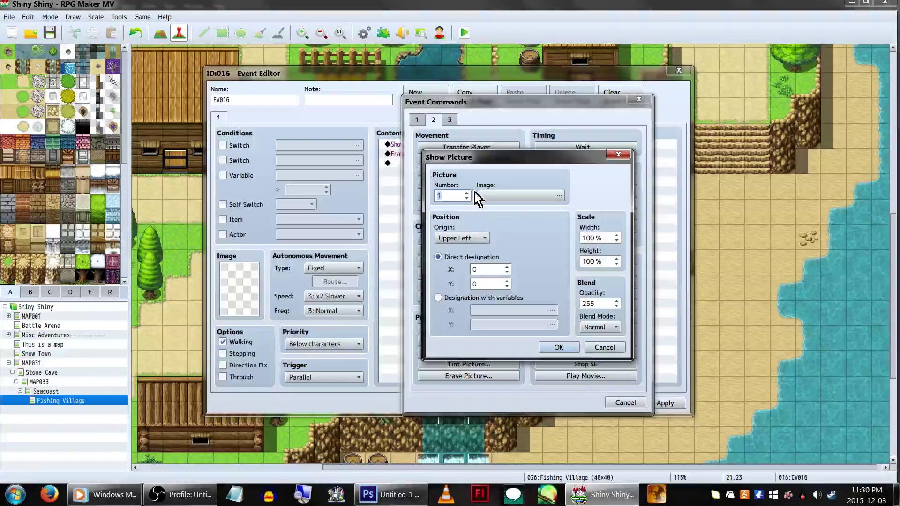
{"action": "left_click", "coordinate": [482, 198]}
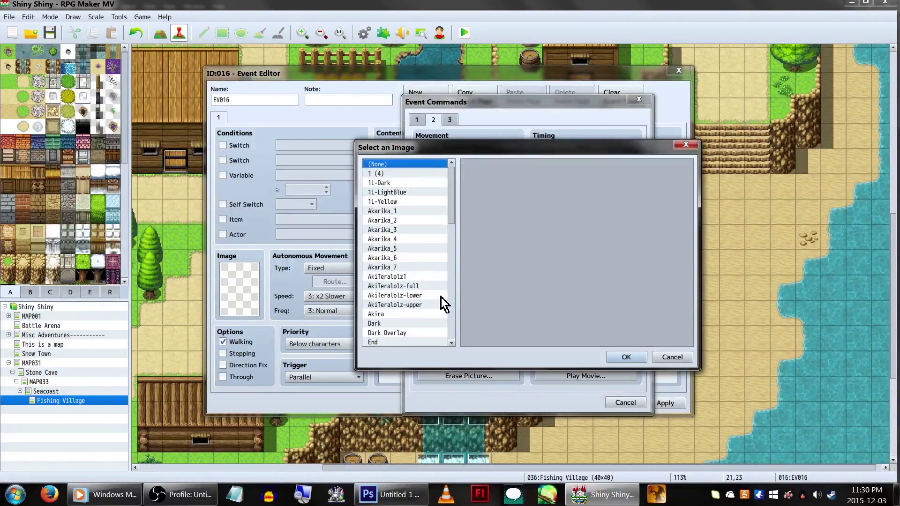
{"action": "left_click", "coordinate": [427, 333]}
{"action": "double_click", "coordinate": [425, 332]}
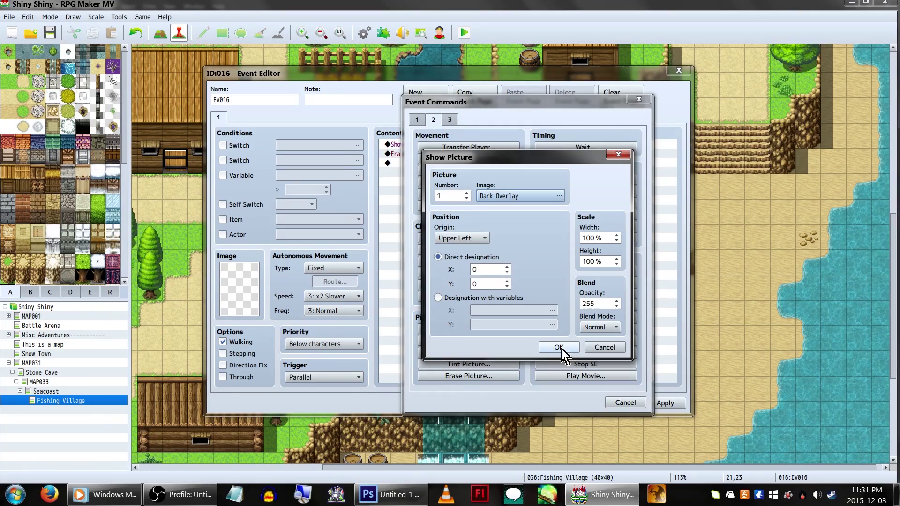
{"action": "left_click", "coordinate": [550, 351]}
{"action": "left_click", "coordinate": [584, 402]}
{"action": "left_click", "coordinate": [465, 32]}
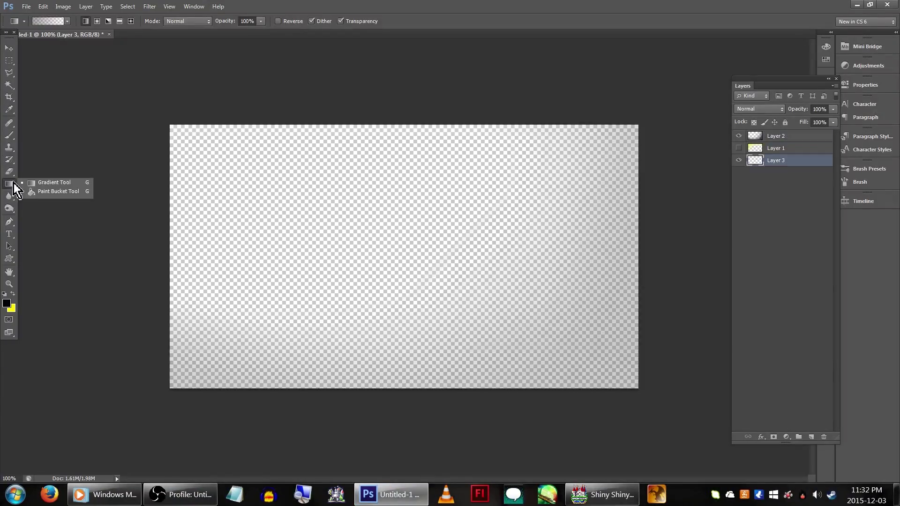
Fill Layer 3 with black using the Paint Bucket and make Layer 1 the active, visible layer in place of Layer 2.
{"action": "left_click", "coordinate": [61, 191]}
{"action": "left_click", "coordinate": [403, 256]}
{"action": "left_click", "coordinate": [776, 148]}
{"action": "left_click", "coordinate": [86, 6]}
{"action": "left_click", "coordinate": [739, 148]}
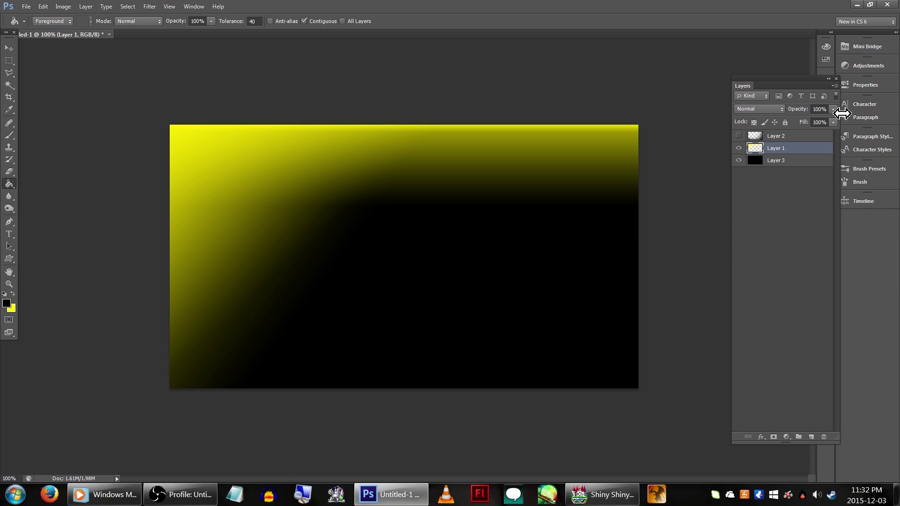
Lower Layer 1's opacity and add a new layer directly above the black Layer 3.
{"action": "left_click", "coordinate": [833, 109]}
{"action": "left_click_drag", "start_coordinate": [835, 120], "coordinate": [808, 121]}
{"action": "left_click", "coordinate": [789, 161]}
{"action": "left_click", "coordinate": [86, 7]}
{"action": "mouse_move", "coordinate": [141, 19]}
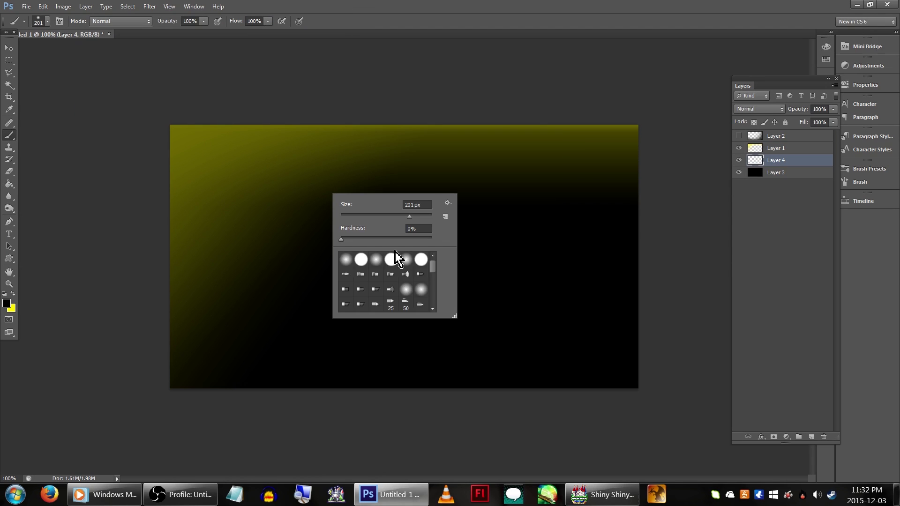
Load a different brush set and choose a 2119 px light-ray brush, reduced to 277 px.
{"action": "left_click", "coordinate": [447, 202]}
{"action": "left_click", "coordinate": [747, 50]}
{"action": "left_click", "coordinate": [421, 186]}
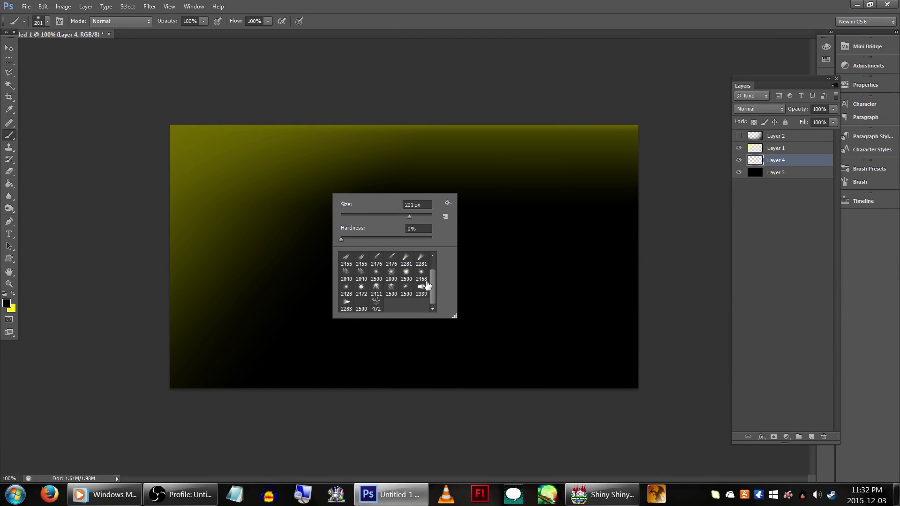
{"action": "left_click", "coordinate": [376, 259]}
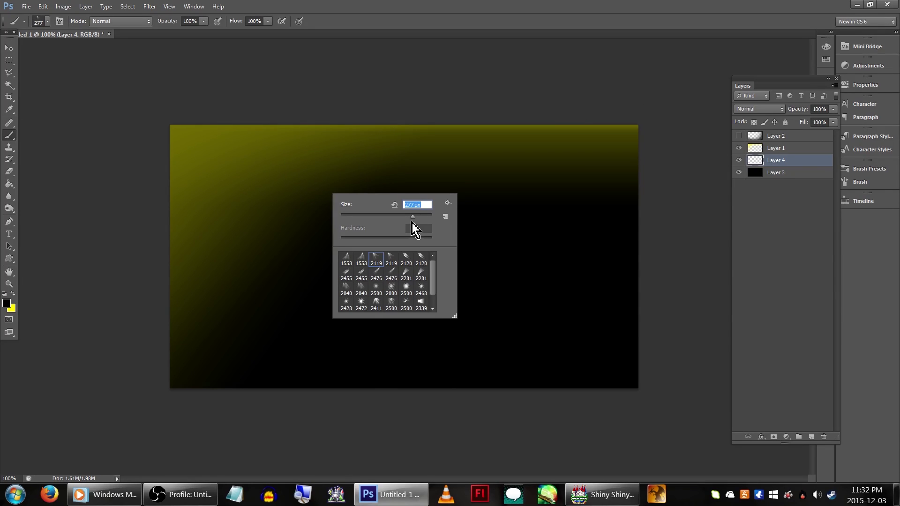
Swap the foreground and background colours and set the foreground to a light orange.
{"action": "left_click", "coordinate": [12, 294]}
{"action": "left_click", "coordinate": [7, 305]}
{"action": "left_click_drag", "start_coordinate": [746, 217], "coordinate": [771, 219]}
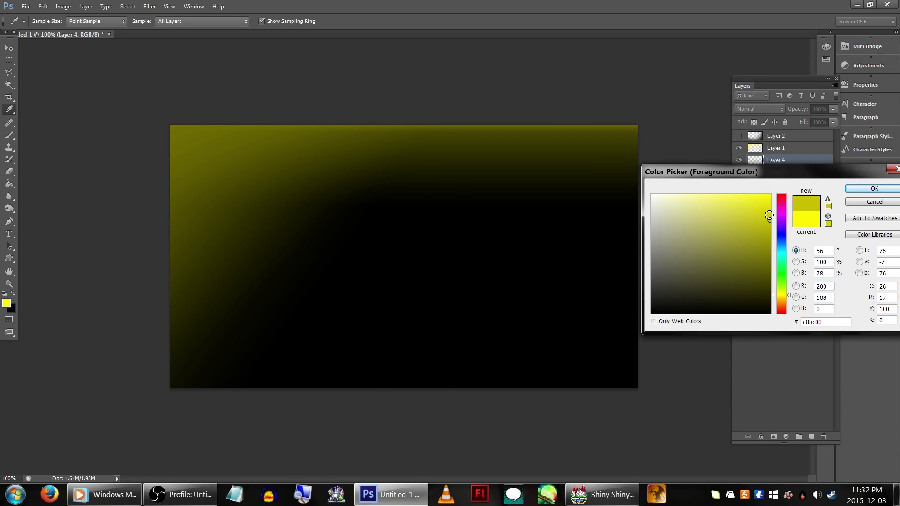
{"action": "left_click_drag", "start_coordinate": [782, 292], "coordinate": [783, 304]}
{"action": "left_click_drag", "start_coordinate": [732, 207], "coordinate": [732, 194]}
{"action": "left_click", "coordinate": [875, 188]}
Stamp light rays diagonally across Layer 4 from the canvas's upper-left corner with the brush enlarged to about 2200 px.
{"action": "scroll", "coordinate": [344, 183], "scroll_direction": "down", "scroll_amount": 4, "text": "alt"}
{"action": "left_click", "coordinate": [321, 226]}
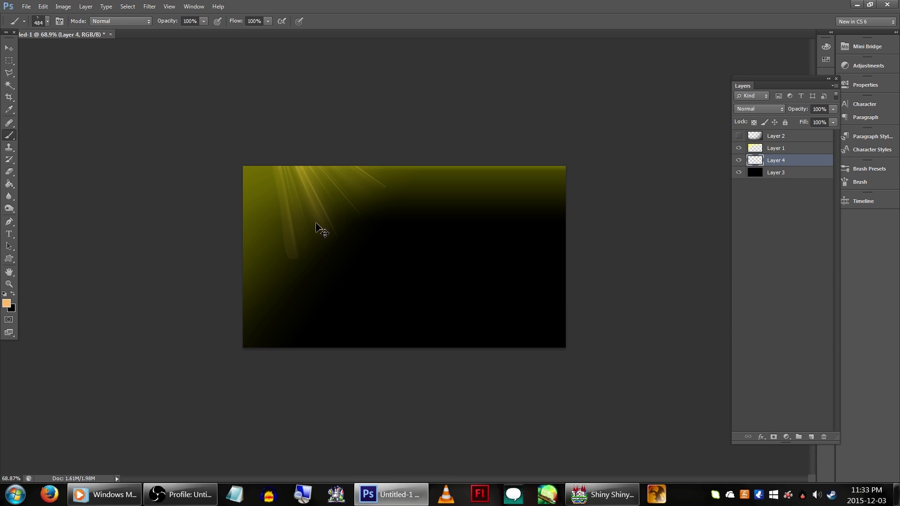
{"action": "key", "text": "ctrl+z"}
{"action": "right_click", "coordinate": [320, 224]}
{"action": "left_click", "coordinate": [294, 191]}
{"action": "left_click_drag", "start_coordinate": [416, 249], "coordinate": [442, 239]}
{"action": "right_click", "coordinate": [348, 215]}
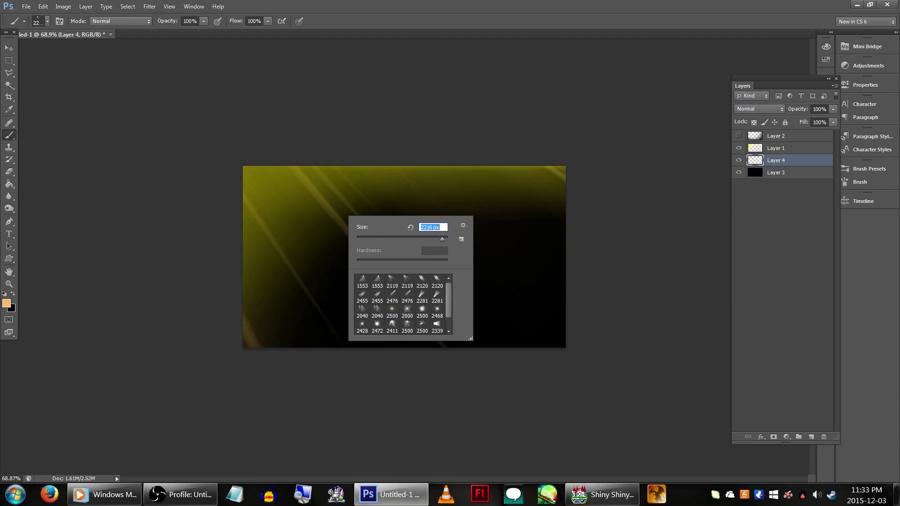
Stamp more light rays across the canvas's upper area, reducing the brush size to 504 px and undoing unwanted stamps.
{"action": "left_click", "coordinate": [324, 206]}
{"action": "key", "text": "ctrl+z"}
{"action": "right_click", "coordinate": [381, 230]}
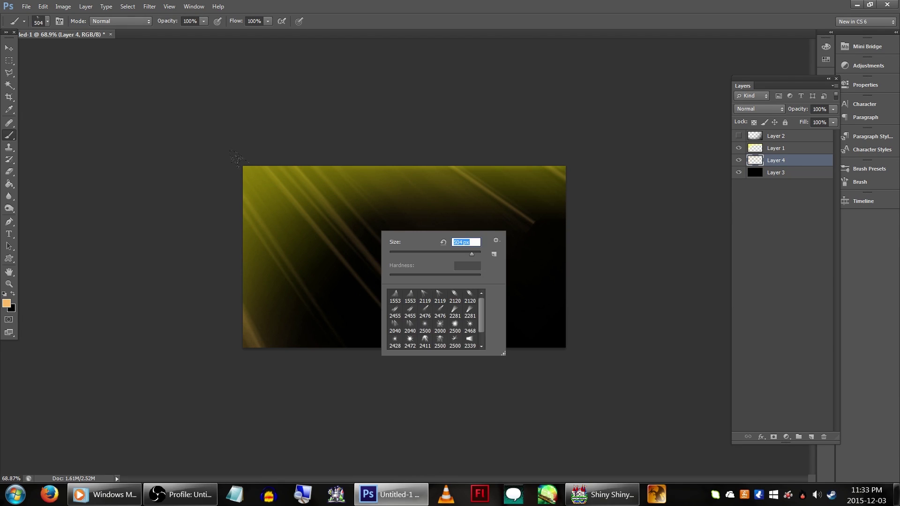
{"action": "left_click", "coordinate": [321, 211]}
{"action": "key", "text": "ctrl+z"}
{"action": "left_click", "coordinate": [319, 220]}
{"action": "key", "text": "ctrl+z"}
{"action": "left_click", "coordinate": [285, 157]}
{"action": "scroll", "coordinate": [305, 143], "scroll_direction": "up", "scroll_amount": 3, "text": "alt"}
{"action": "scroll", "coordinate": [309, 138], "scroll_direction": "up", "scroll_amount": 1, "text": "alt"}
Hide the black Layer 3 and save the image as Sun Overlay - 1.png in the pictures folder, replacing the existing file.
{"action": "left_click", "coordinate": [739, 172]}
{"action": "left_click", "coordinate": [9, 61]}
{"action": "left_click", "coordinate": [27, 6]}
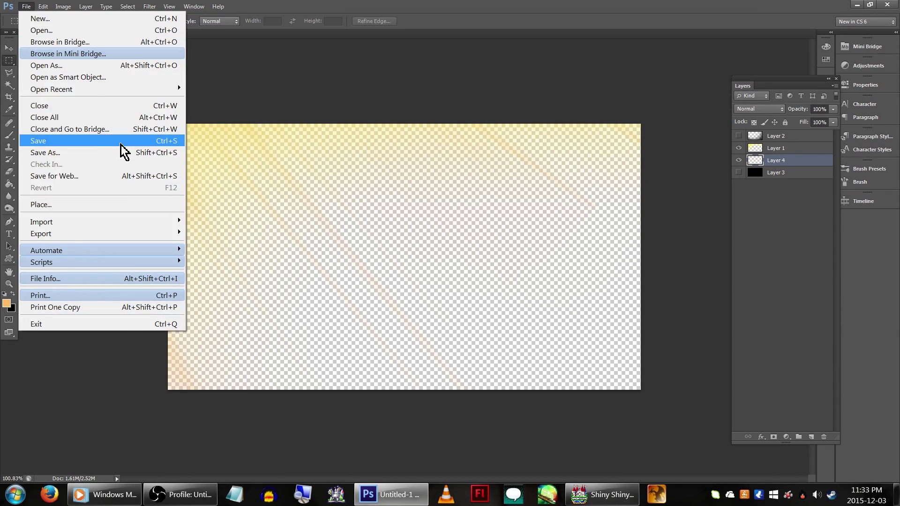
{"action": "left_click", "coordinate": [120, 147]}
{"action": "left_click", "coordinate": [496, 311]}
{"action": "left_click", "coordinate": [495, 320]}
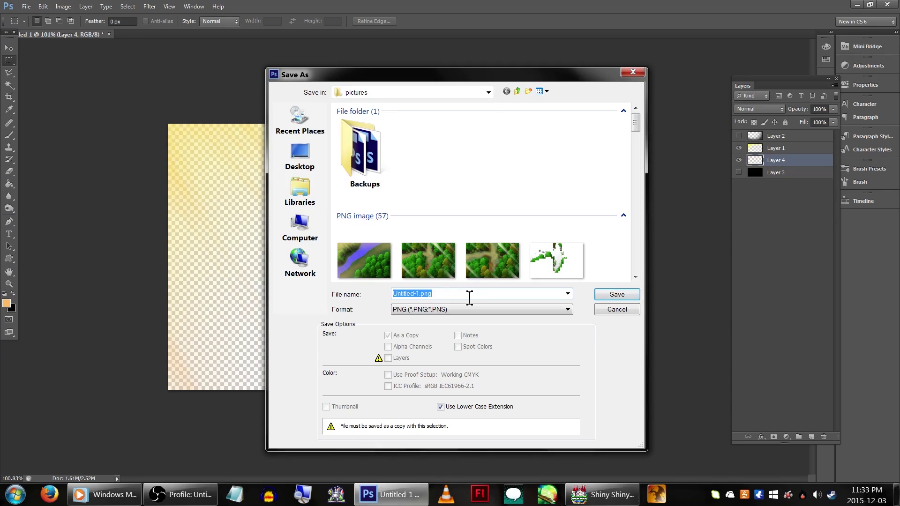
{"action": "type", "text": "S"}
{"action": "left_click", "coordinate": [456, 338]}
{"action": "left_click", "coordinate": [617, 294]}
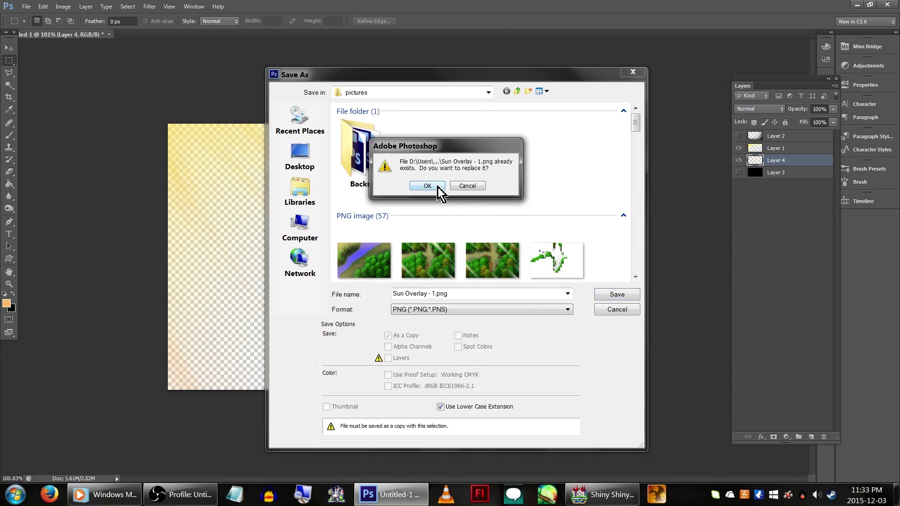
{"action": "left_click", "coordinate": [438, 186]}
Switch to RPG Maker MV and insert a 1-frame Tint Screen command of (68,-34,-34,51) at the start of event EV016.
{"action": "left_click", "coordinate": [601, 494]}
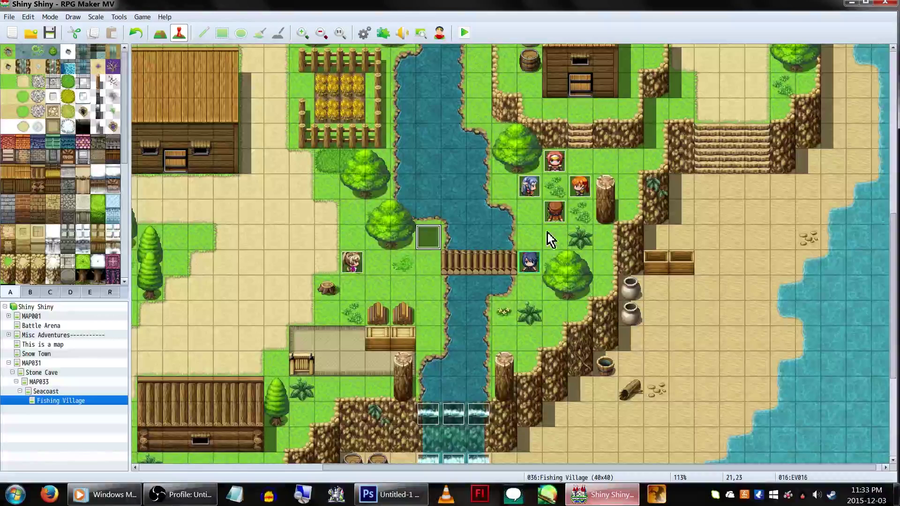
{"action": "double_click", "coordinate": [433, 235]}
{"action": "double_click", "coordinate": [474, 162]}
{"action": "left_click", "coordinate": [565, 203]}
{"action": "left_click", "coordinate": [566, 271]}
{"action": "left_click", "coordinate": [480, 253]}
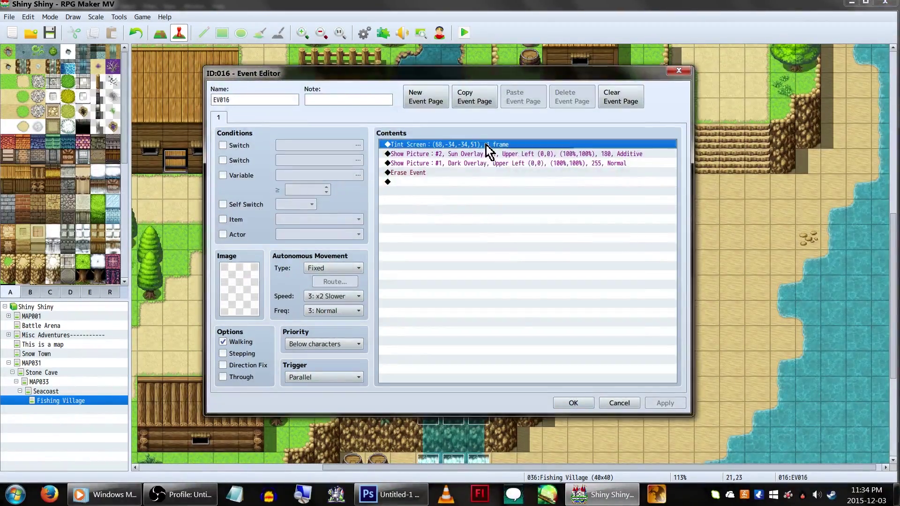
Set the Tint Screen colour tone to red 0, green -68, blue -85 and gray 0, and open the Dark Overlay command for editing.
{"action": "double_click", "coordinate": [483, 144]}
{"action": "left_click_drag", "start_coordinate": [499, 222], "coordinate": [497, 223]}
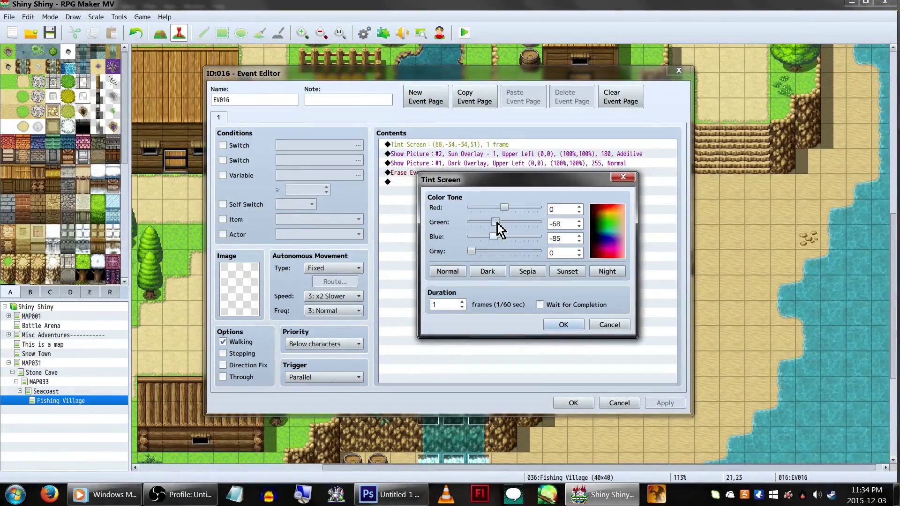
{"action": "left_click", "coordinate": [563, 324]}
{"action": "right_click", "coordinate": [471, 163]}
{"action": "left_click", "coordinate": [482, 183]}
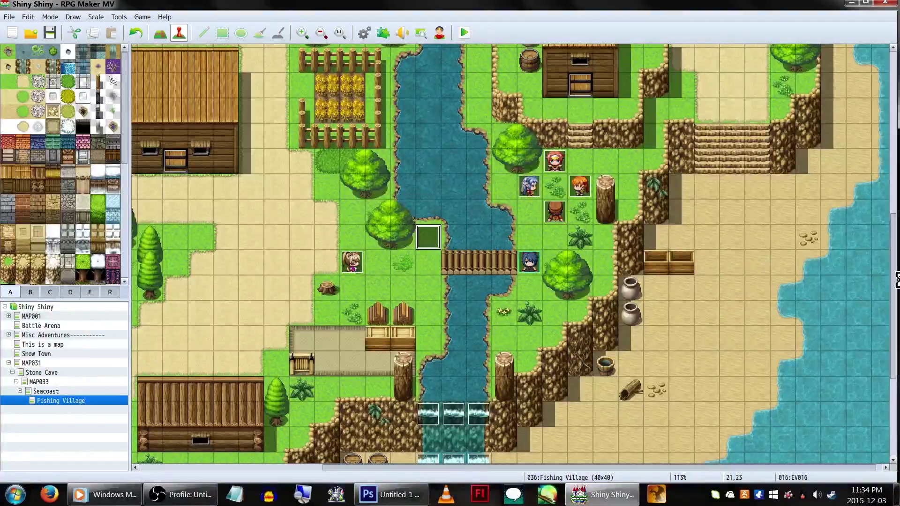